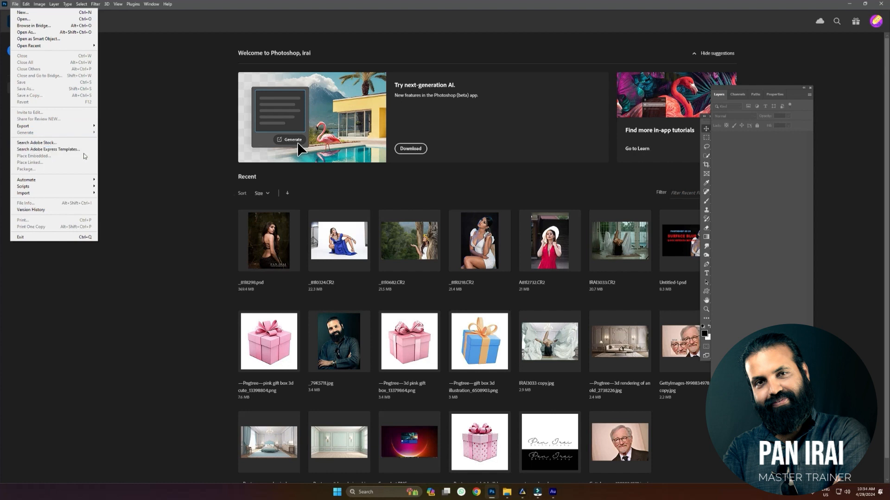
Start Merge to HDR Pro and browse to the hdr folder on the Desktop for the source files.
{"action": "mouse_move", "coordinate": [74, 182]}
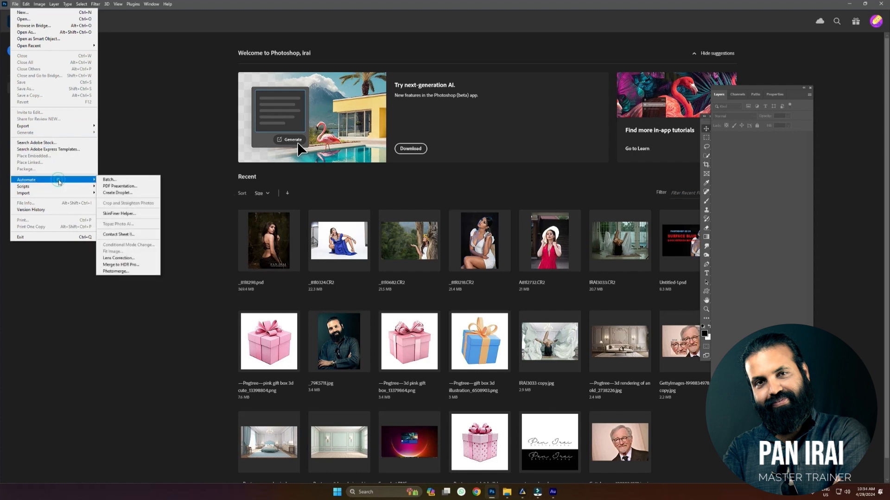
{"action": "left_click", "coordinate": [136, 266]}
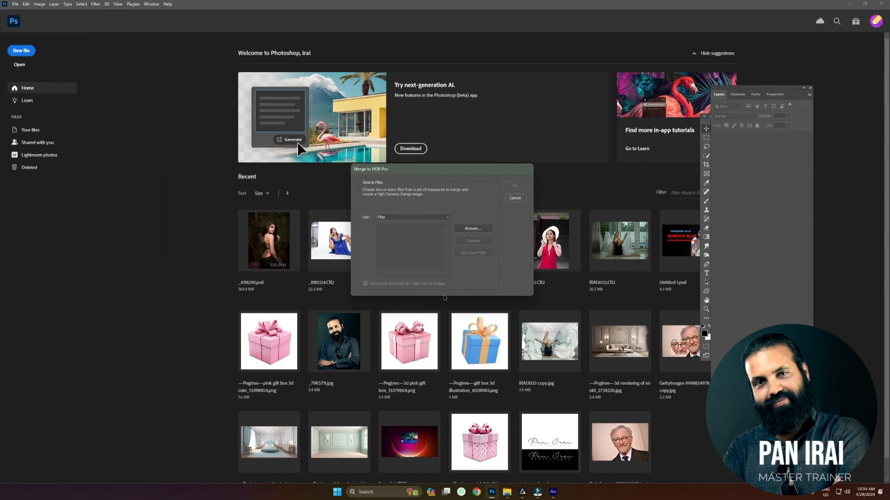
{"action": "left_click", "coordinate": [470, 230]}
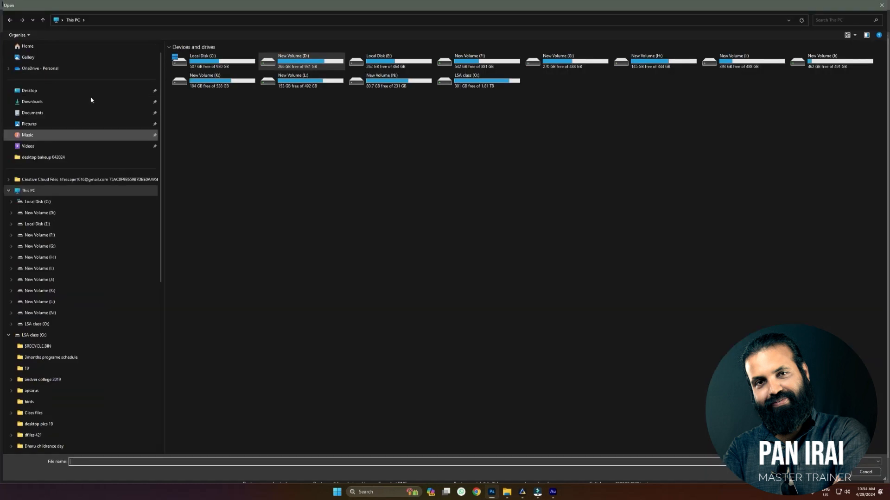
{"action": "left_click", "coordinate": [60, 105]}
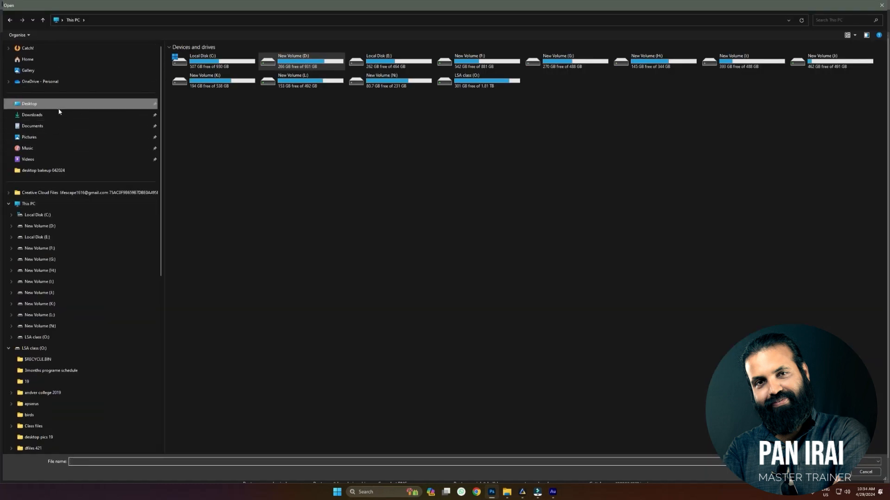
{"action": "double_click", "coordinate": [263, 63]}
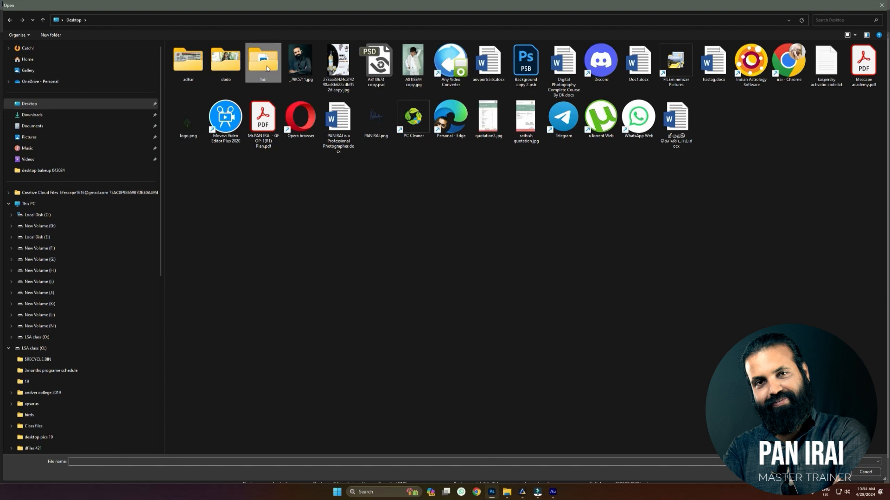
Load the five CR2 exposures A81I9062 to A81I9066, leaving out the JPG, and start merging them.
{"action": "left_click", "coordinate": [346, 73]}
{"action": "left_click", "coordinate": [372, 70], "text": "ctrl"}
{"action": "left_click", "coordinate": [259, 74], "text": "ctrl"}
{"action": "left_click", "coordinate": [225, 70], "text": "ctrl"}
{"action": "left_click", "coordinate": [203, 73], "text": "ctrl"}
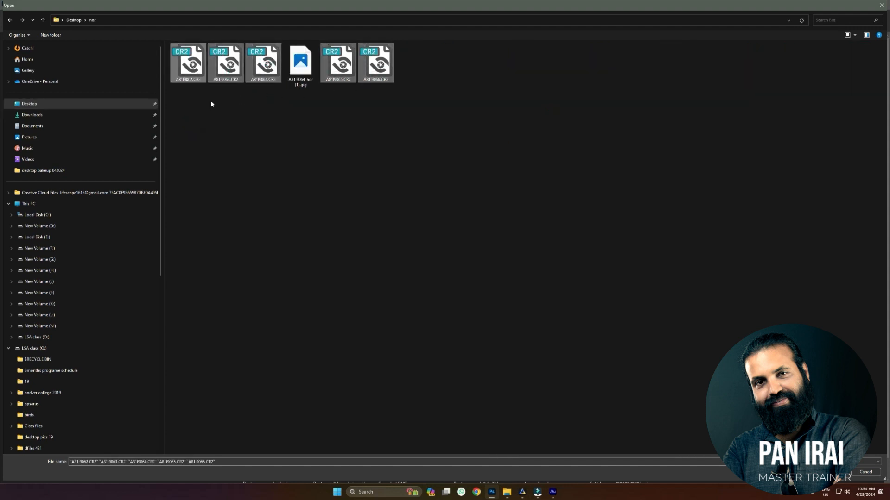
{"action": "key", "text": "Return"}
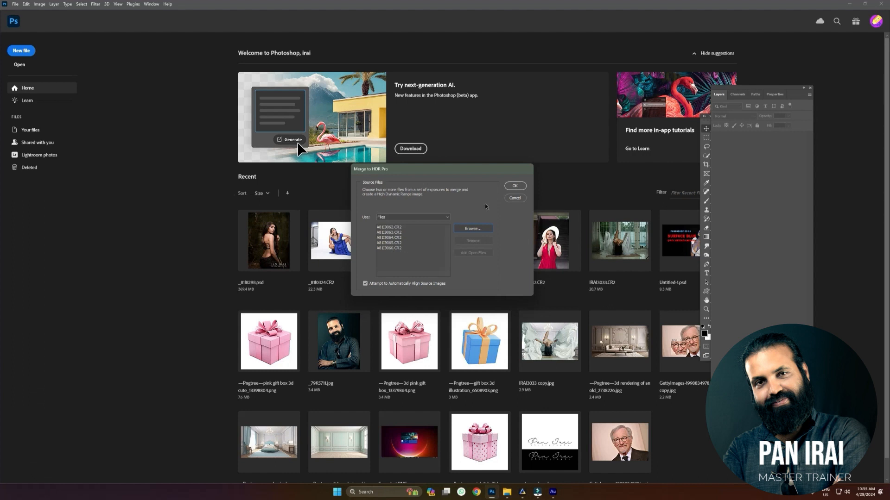
{"action": "left_click", "coordinate": [521, 187]}
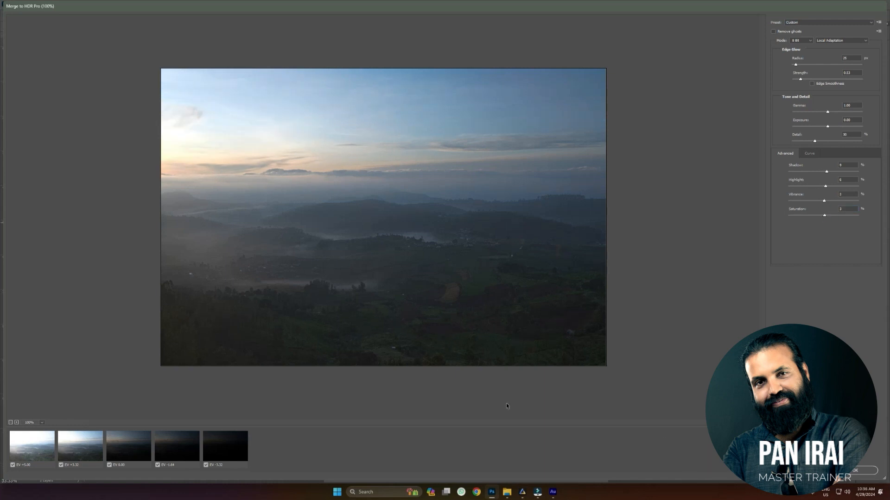
Raise Saturation to about 72% and Vibrance to about 50%, slightly lower Shadow and raise Exposure, and finish the HDR merge into a document.
{"action": "left_click_drag", "start_coordinate": [824, 216], "coordinate": [840, 201]}
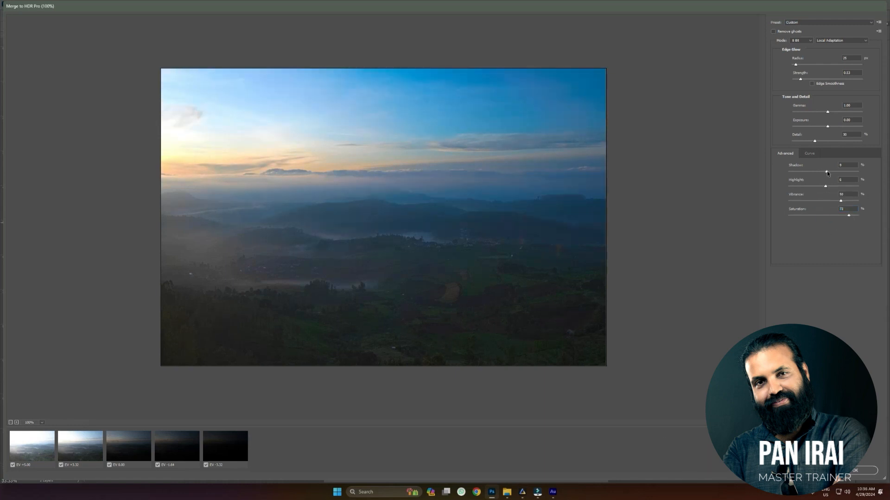
{"action": "mouse_move", "coordinate": [828, 127]}
{"action": "left_mouse_down"}
{"action": "mouse_move", "coordinate": [847, 128]}
{"action": "mouse_move", "coordinate": [831, 128]}
{"action": "left_mouse_up"}
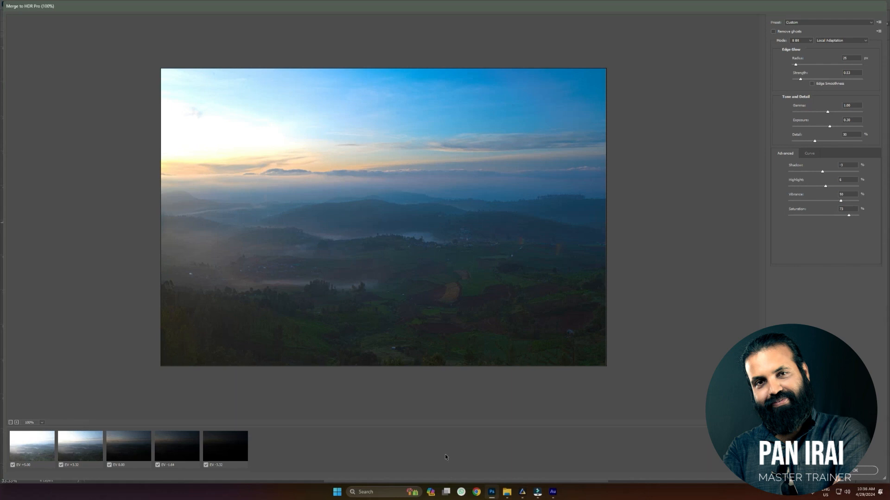
{"action": "left_click", "coordinate": [854, 470]}
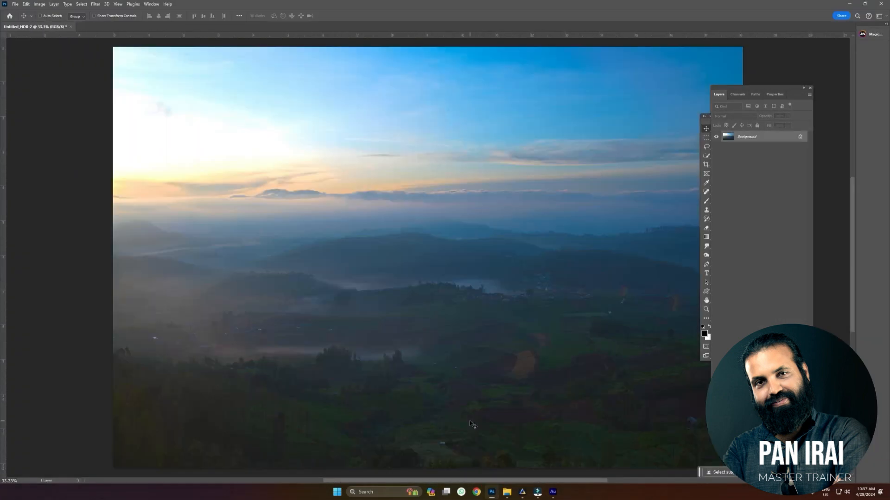
{"action": "key", "text": "ctrl+minus"}
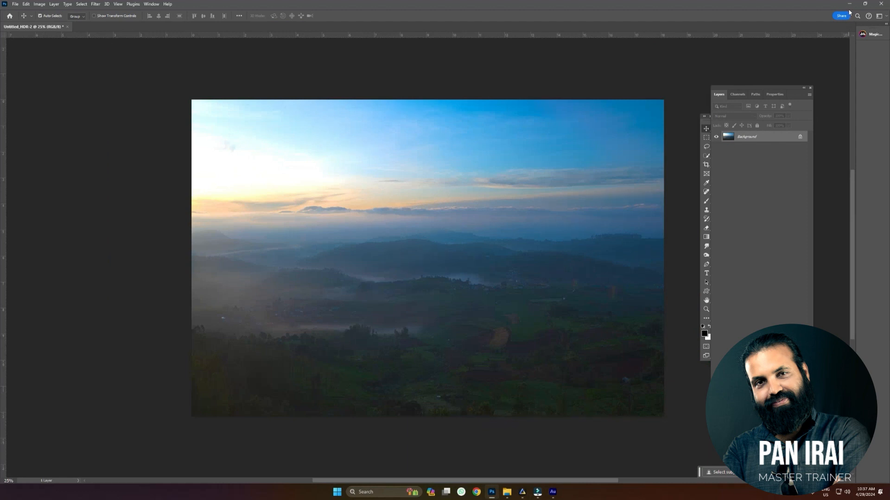
Switch to Luminar Neo and add the hdr folder from the Desktop to the catalog.
{"action": "left_click", "coordinate": [524, 492]}
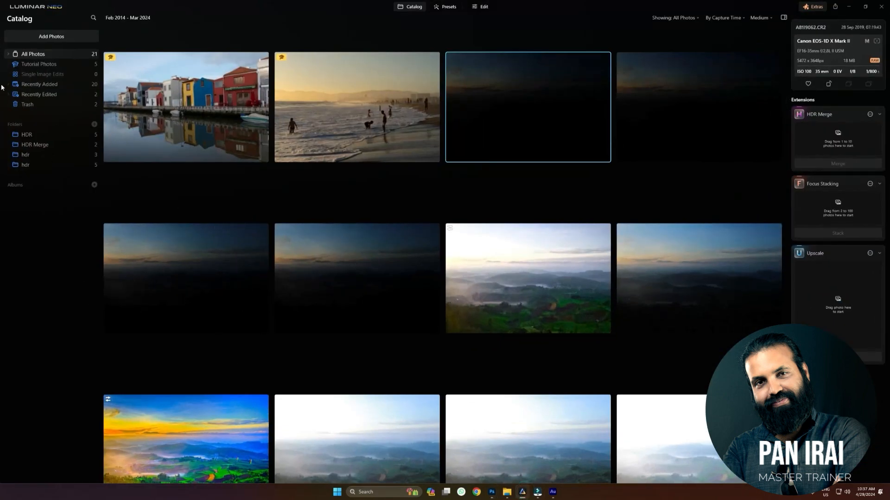
{"action": "left_click", "coordinate": [54, 37]}
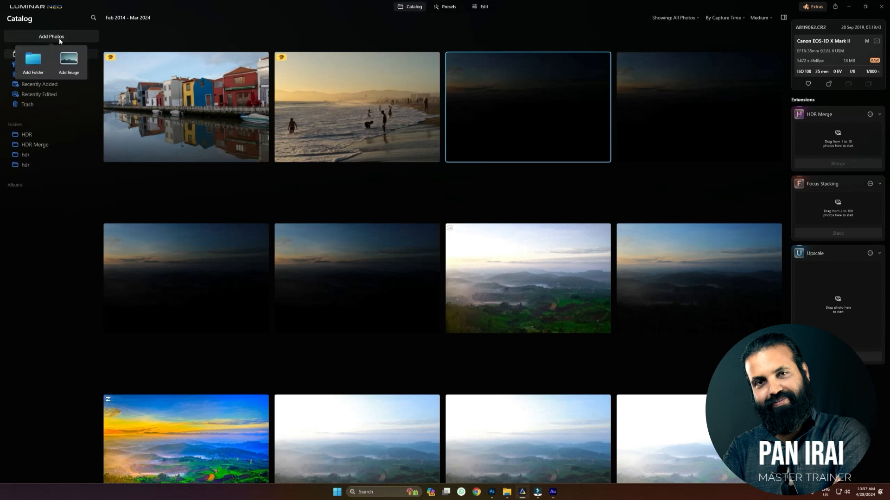
{"action": "left_click", "coordinate": [31, 64]}
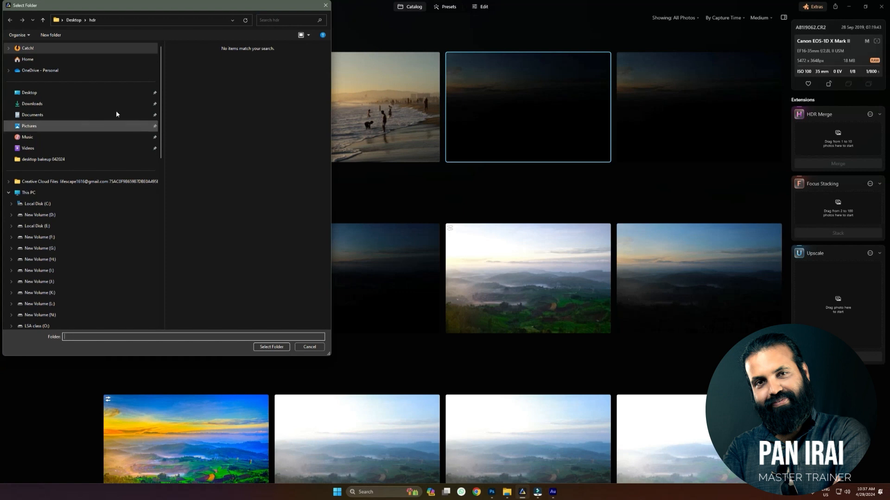
{"action": "left_click", "coordinate": [59, 92]}
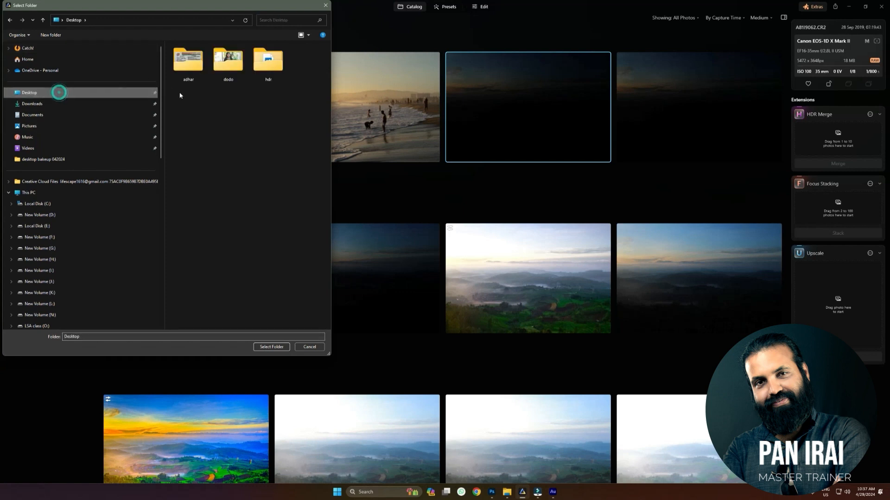
{"action": "left_click", "coordinate": [266, 61]}
{"action": "left_click", "coordinate": [273, 346]}
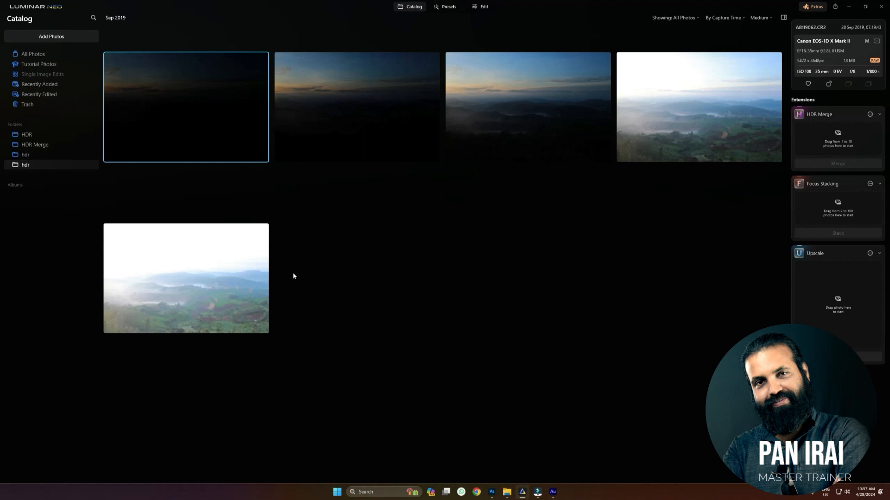
Merge all five photos of the hdr folder with the HDR Merge extension.
{"action": "key", "text": "ctrl+a"}
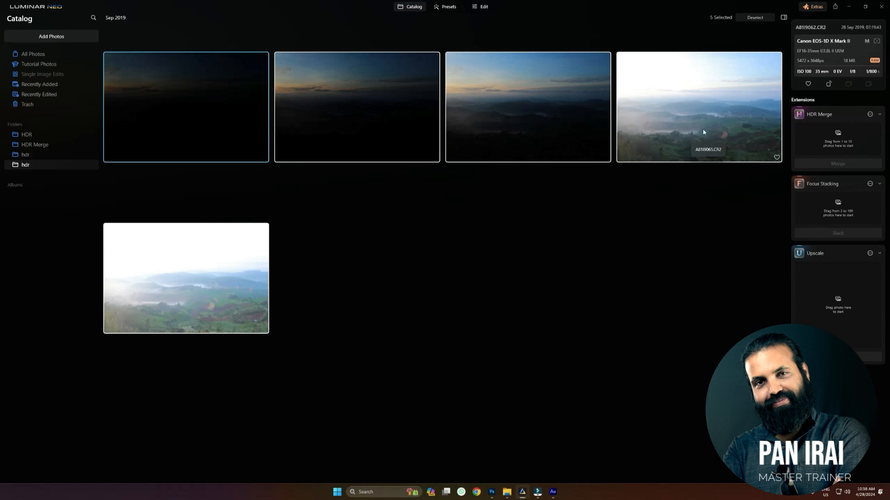
{"action": "left_click_drag", "start_coordinate": [700, 133], "coordinate": [837, 142]}
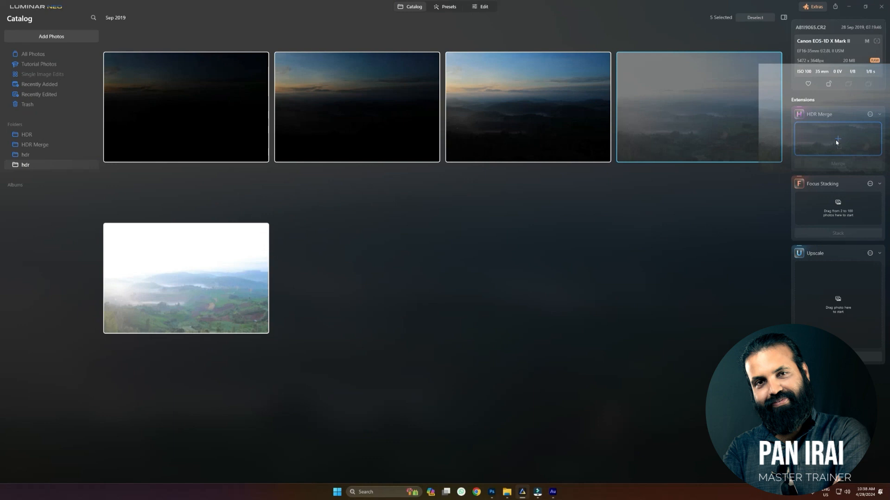
{"action": "left_click_drag", "start_coordinate": [837, 143], "coordinate": [837, 143]}
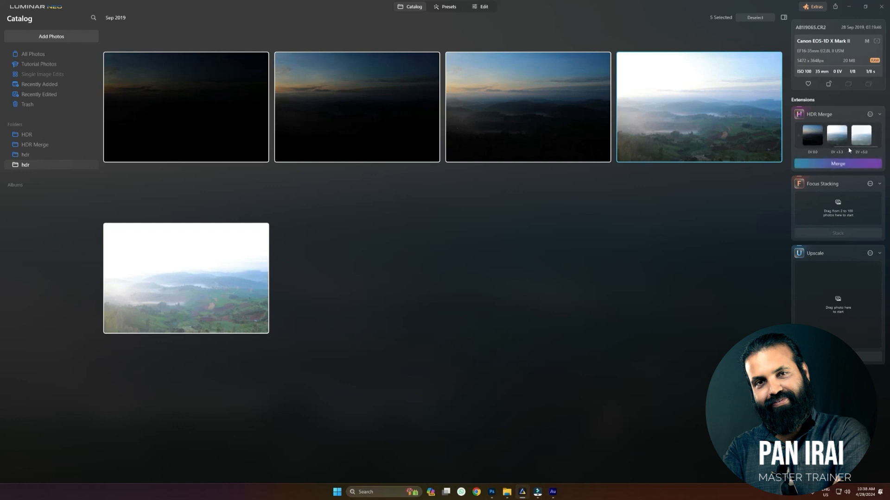
{"action": "left_click", "coordinate": [842, 164]}
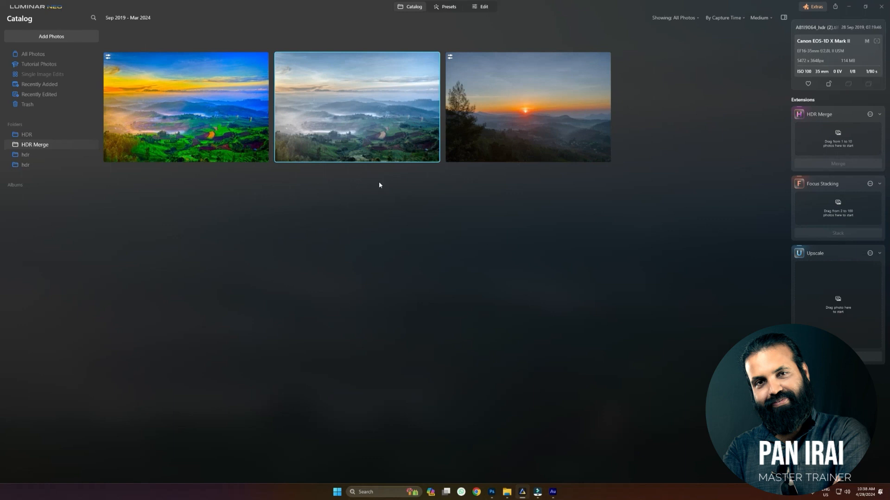
Open the merged HDR photo for editing and, in Develop, set Highlights to -46, warm the temperature and shift the tint slightly toward magenta.
{"action": "double_click", "coordinate": [338, 125]}
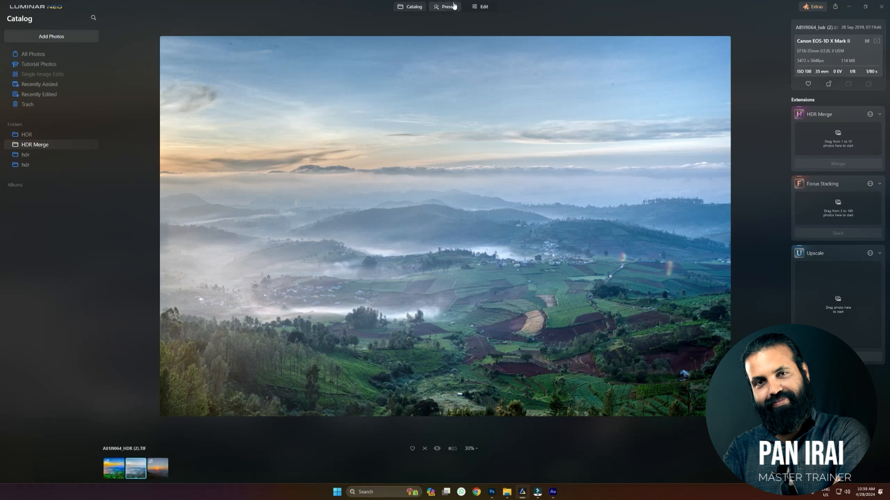
{"action": "left_click", "coordinate": [473, 7]}
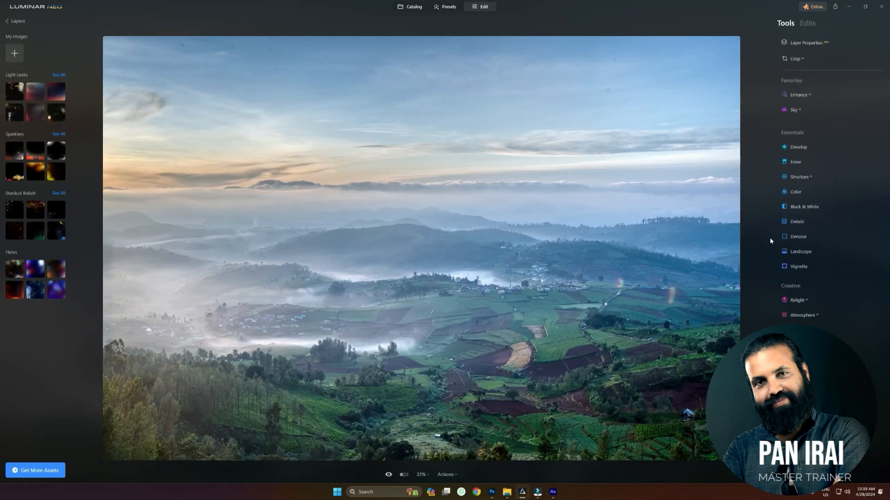
{"action": "left_click", "coordinate": [807, 152]}
{"action": "left_click_drag", "start_coordinate": [831, 168], "coordinate": [812, 168]}
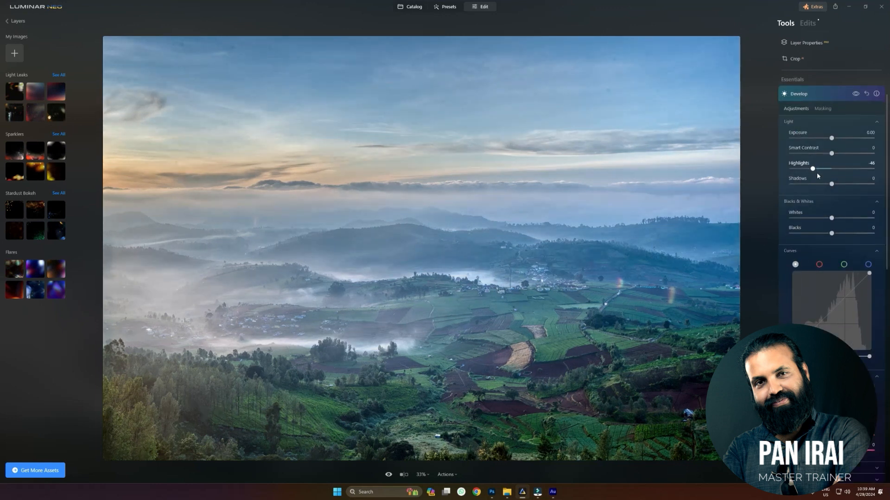
{"action": "left_click_drag", "start_coordinate": [826, 435], "coordinate": [846, 408]}
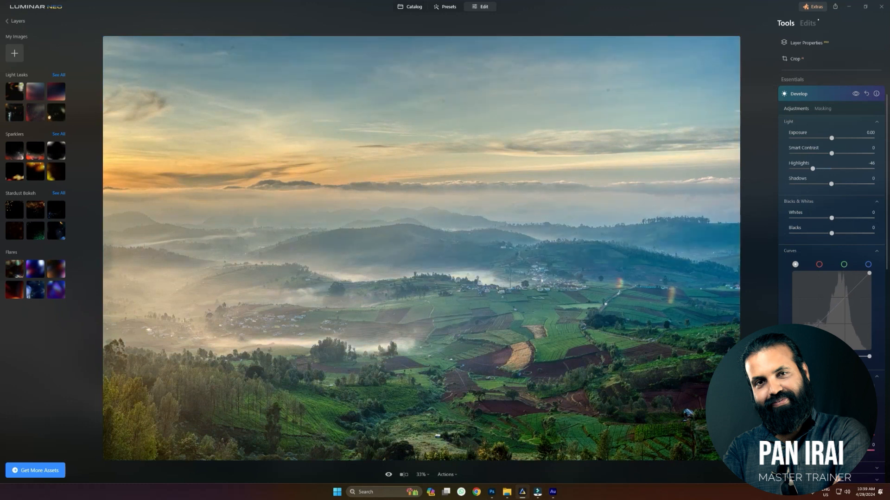
{"action": "left_click_drag", "start_coordinate": [832, 451], "coordinate": [843, 451]}
In the Landscape tool, set Dehaze to 41, Golden Hour to 36, Foliage Enhancer to 17 and Foliage Hue to -4.
{"action": "scroll", "coordinate": [809, 320], "scroll_direction": "down", "scroll_amount": 5}
{"action": "left_click", "coordinate": [805, 315]}
{"action": "left_click_drag", "start_coordinate": [791, 260], "coordinate": [824, 247]}
{"action": "left_click", "coordinate": [797, 306]}
{"action": "scroll", "coordinate": [809, 296], "scroll_direction": "down", "scroll_amount": 2}
{"action": "left_click", "coordinate": [802, 320]}
{"action": "left_click_drag", "start_coordinate": [791, 263], "coordinate": [820, 263]}
{"action": "left_click_drag", "start_coordinate": [791, 278], "coordinate": [804, 278]}
{"action": "mouse_move", "coordinate": [831, 293]}
{"action": "left_mouse_down"}
{"action": "mouse_move", "coordinate": [808, 293]}
{"action": "mouse_move", "coordinate": [839, 294]}
{"action": "left_mouse_up"}
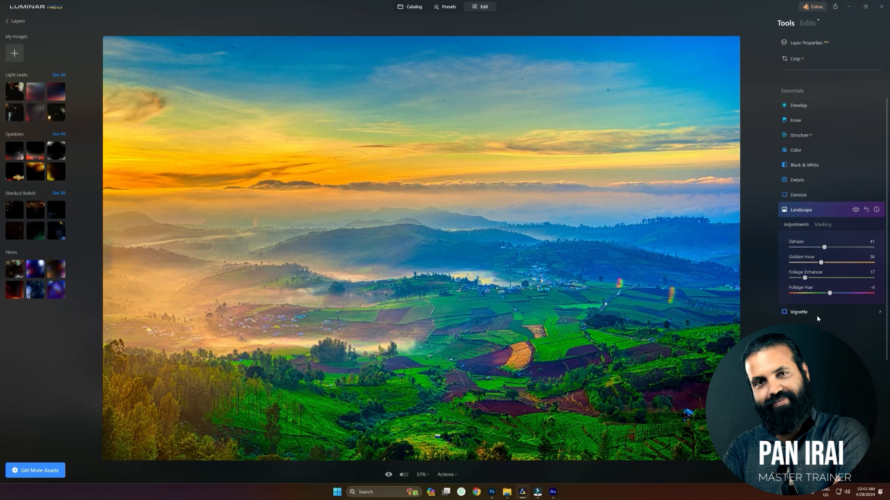
Darken the photo's edges with a Vignette amount of -45.
{"action": "left_click", "coordinate": [817, 314]}
{"action": "left_click_drag", "start_coordinate": [833, 265], "coordinate": [814, 266]}
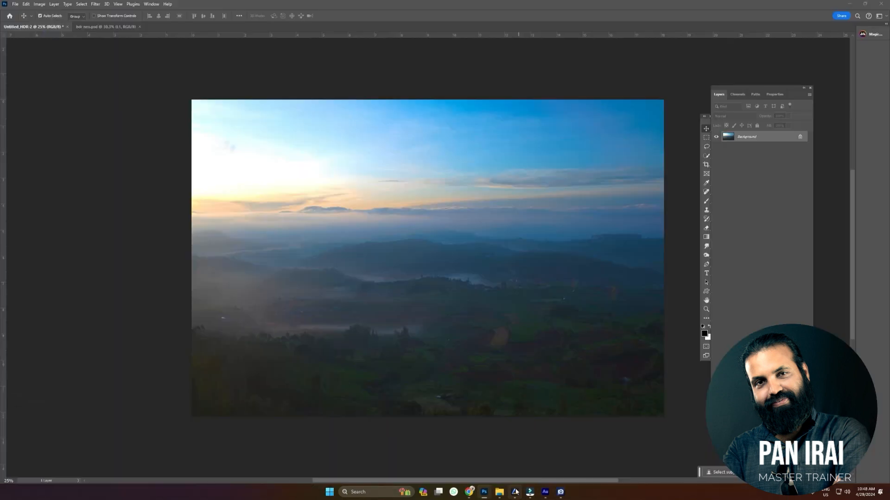
Switch back and forth between Photoshop and Luminar Neo to compare the two HDR results.
{"action": "left_click", "coordinate": [516, 492]}
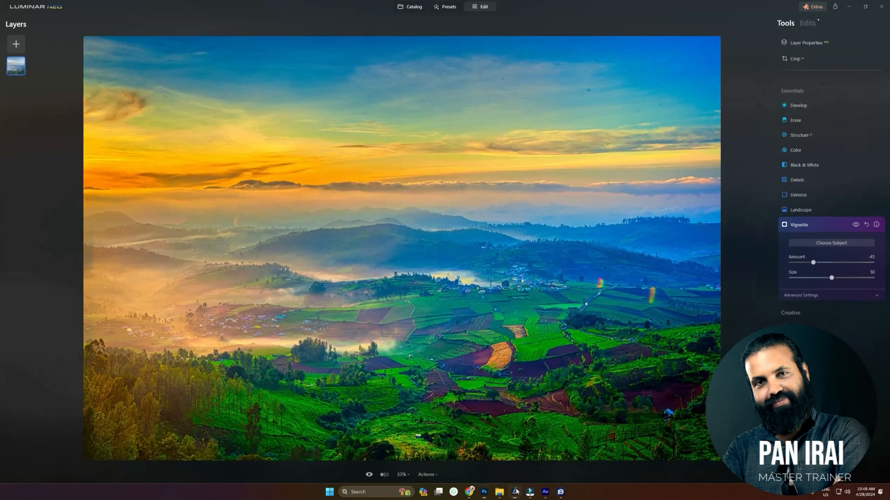
{"action": "left_click", "coordinate": [516, 492]}
{"action": "left_click", "coordinate": [516, 492]}
{"action": "left_click", "coordinate": [516, 491]}
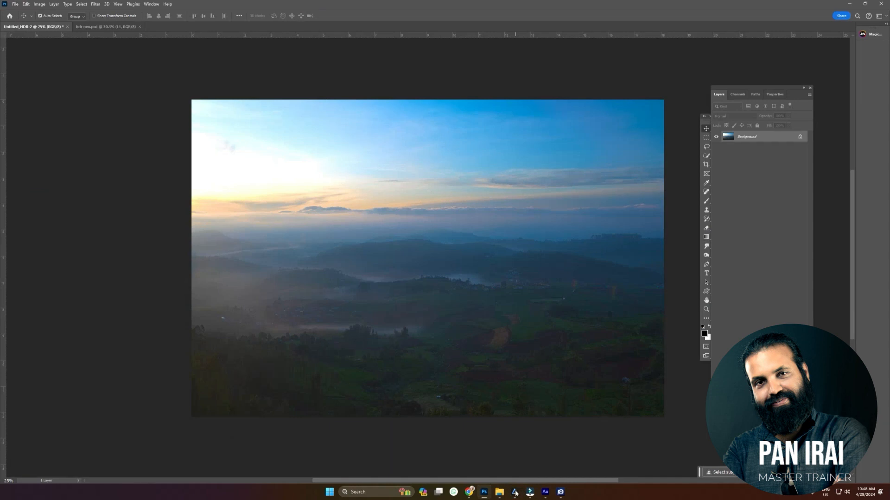
{"action": "left_click", "coordinate": [516, 491]}
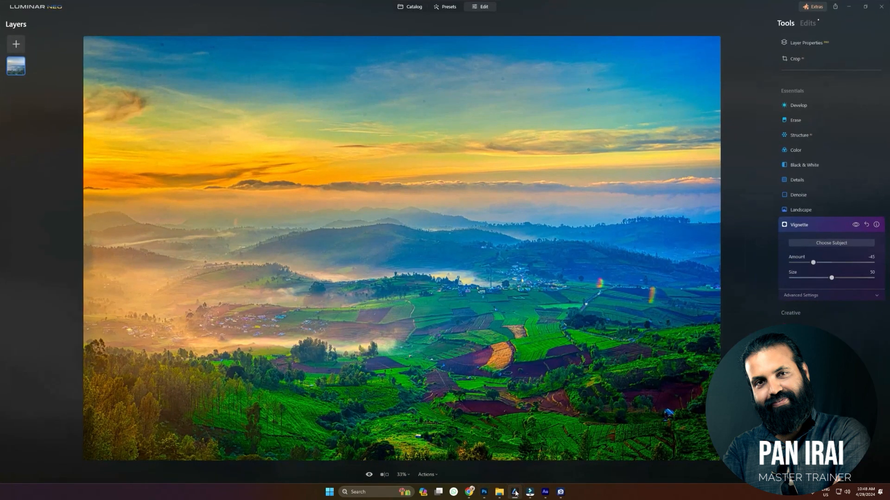